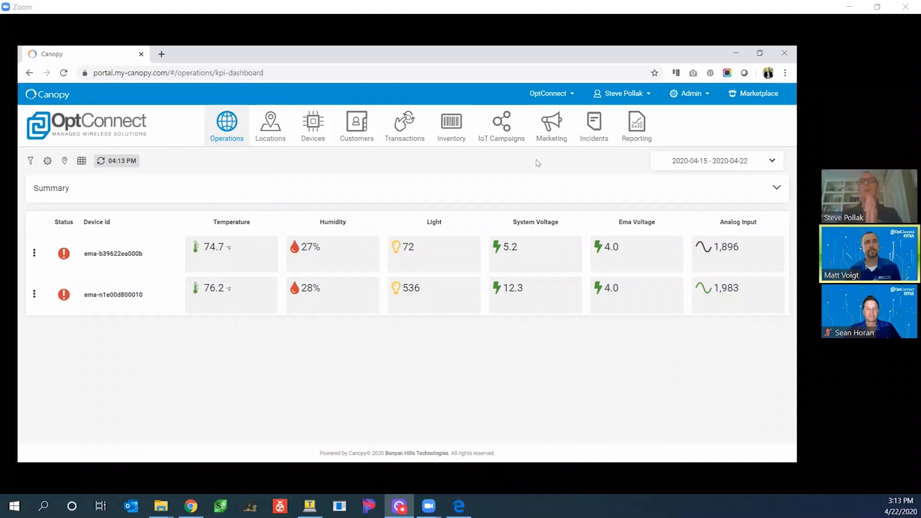
- Expand the dashboard KPI summary, then collapse it back to the device table
mouse_move(880, 169)
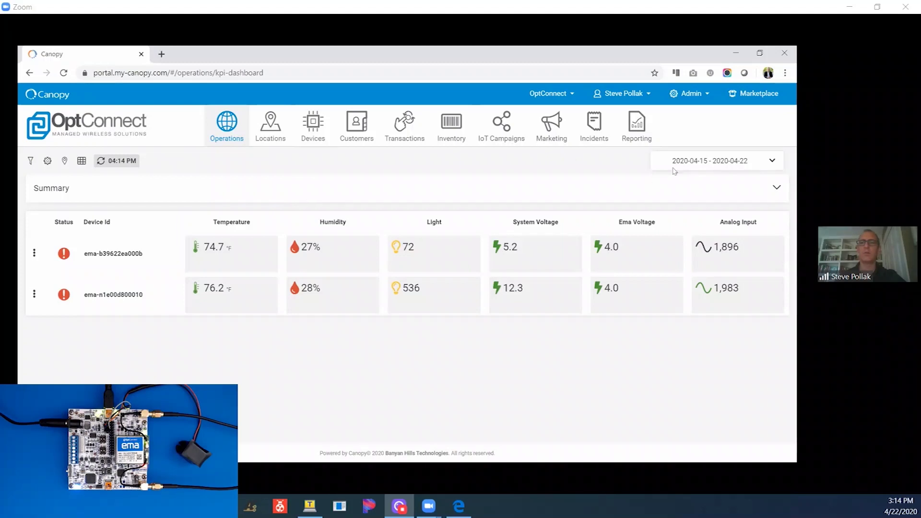
click(776, 187)
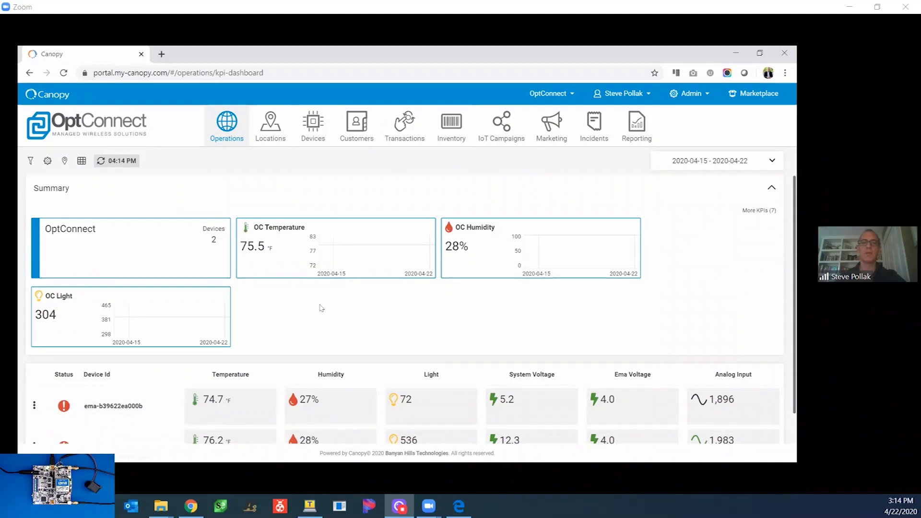
click(446, 187)
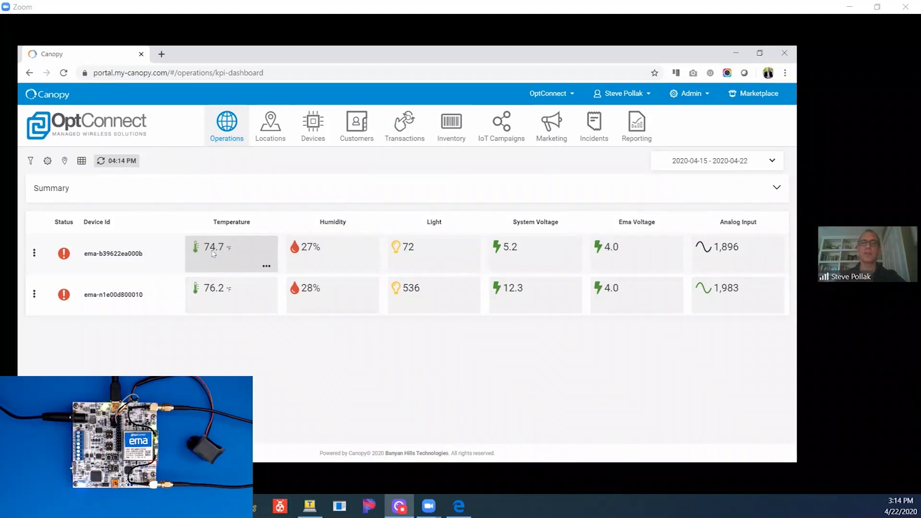
- Check the first device's humidity and light readings in its details panel, then close it
click(214, 253)
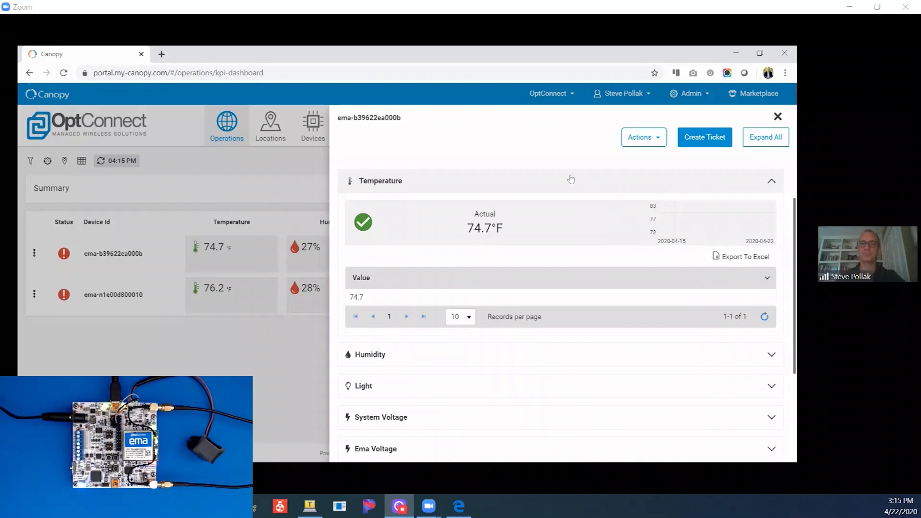
scroll(546, 290, down, 2)
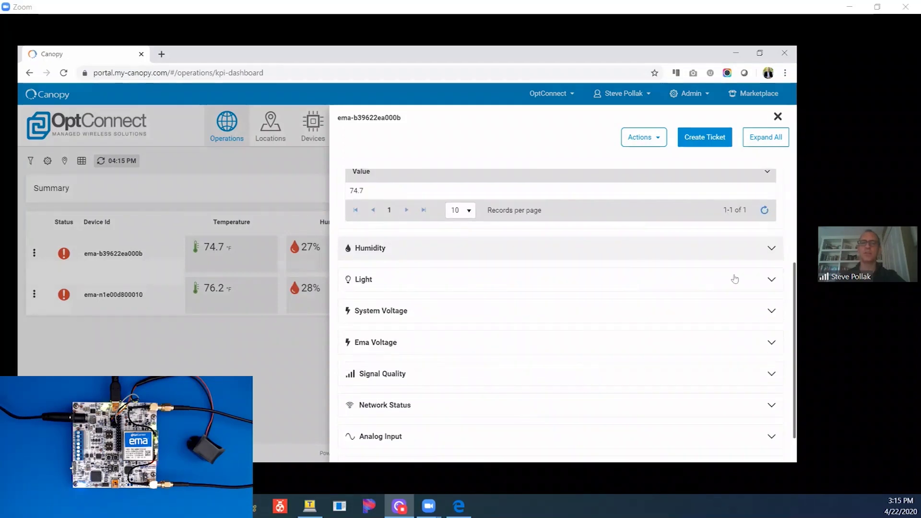
click(770, 249)
click(770, 248)
click(766, 284)
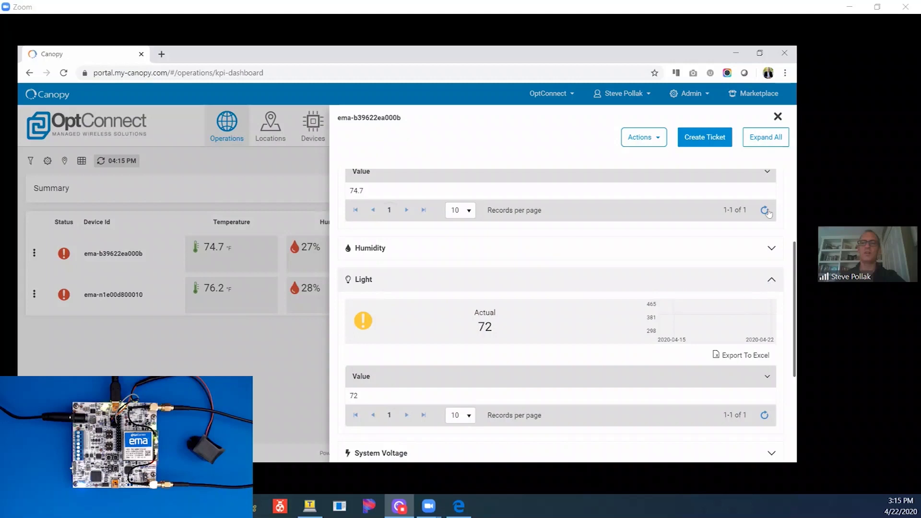
click(766, 283)
click(777, 117)
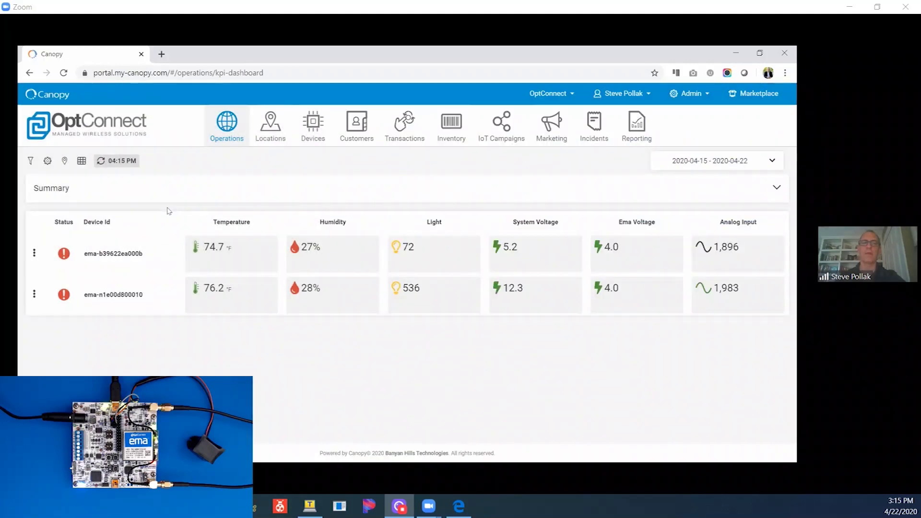
- Open device ema-b39622ea000b's full page and show its Events history of ema:Play statistics
click(112, 255)
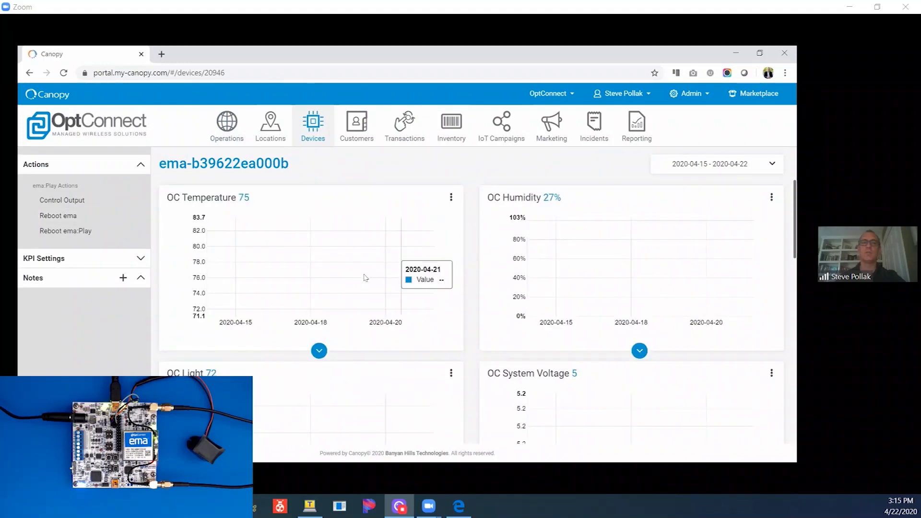
scroll(365, 277, down, 3)
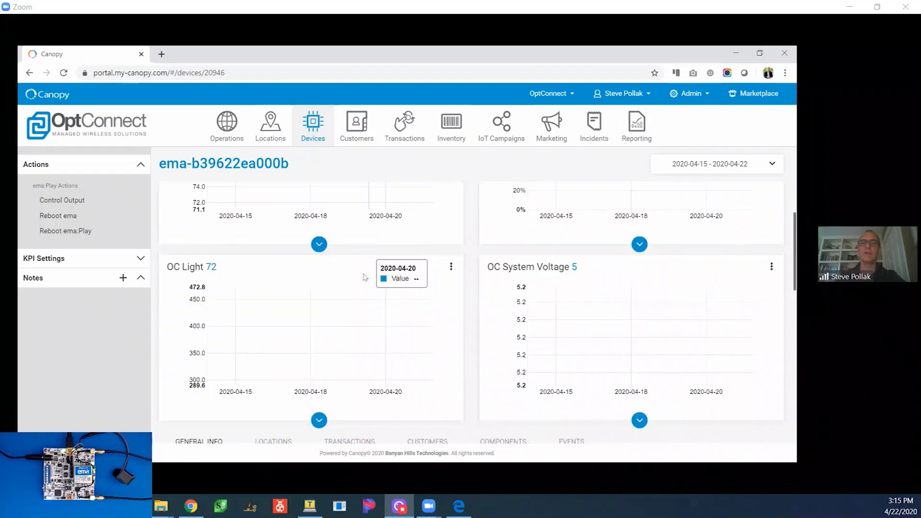
scroll(365, 277, down, 4)
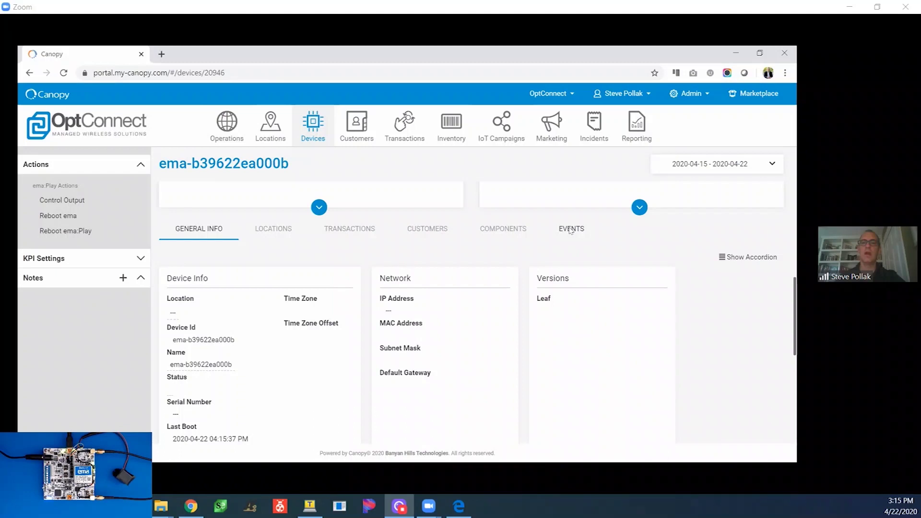
click(570, 230)
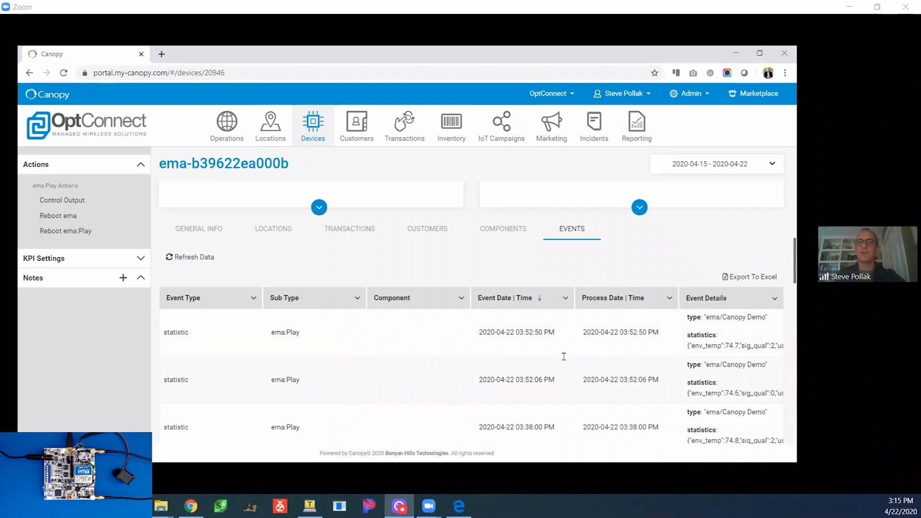
scroll(717, 344, down, 2)
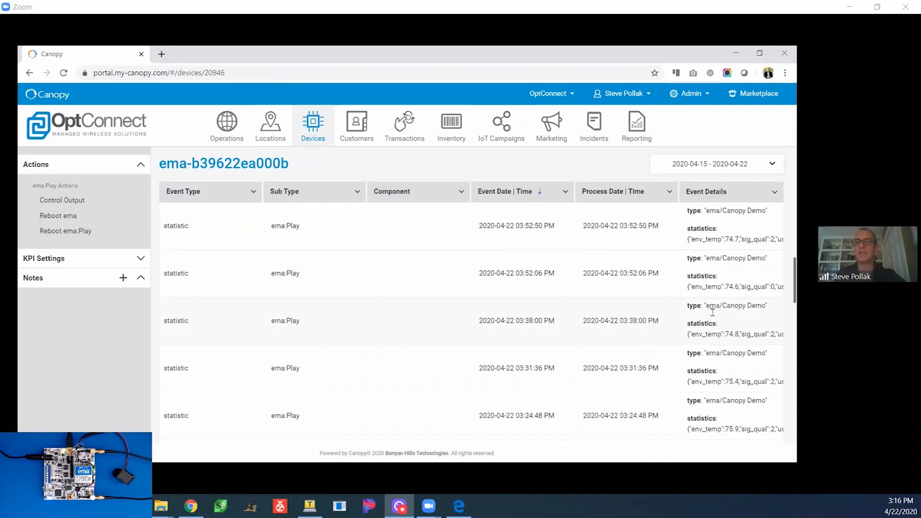
scroll(527, 251, up, 1)
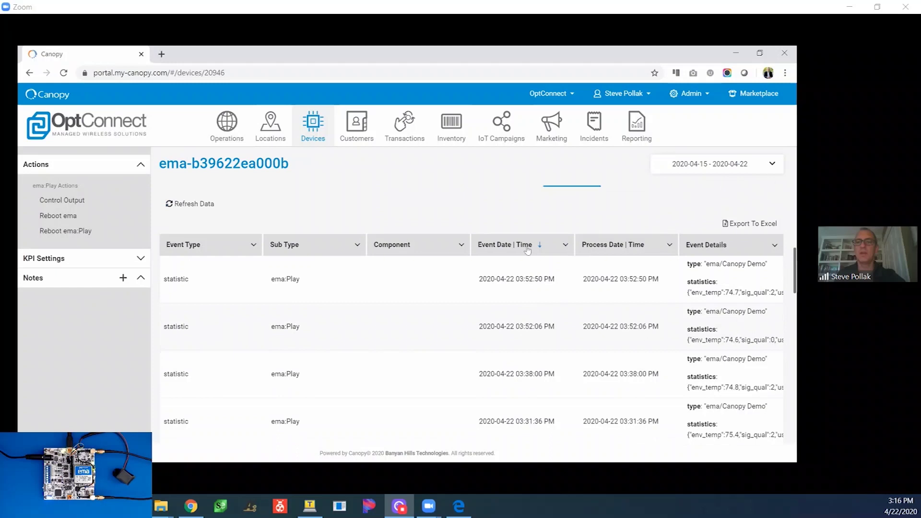
scroll(578, 211, up, 1)
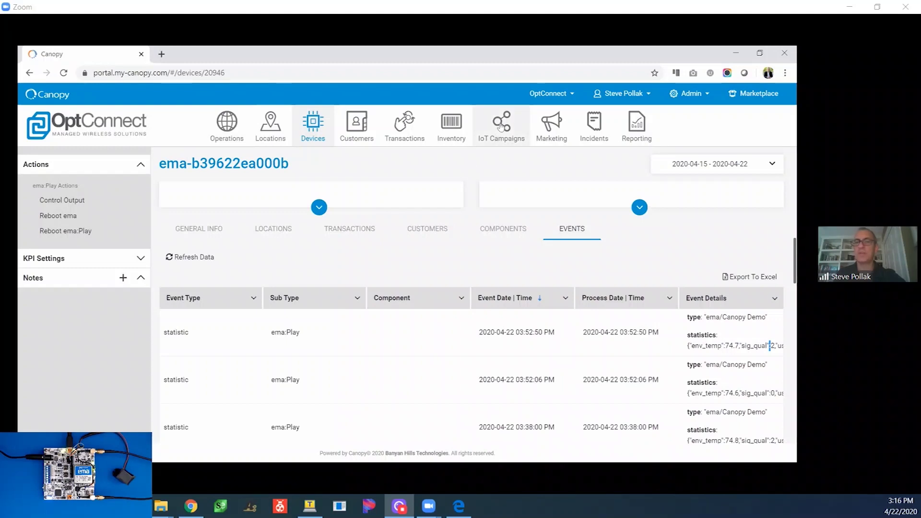
- Open the Test workflow from IoT Campaigns and scroll its element palette to Notifications
click(500, 126)
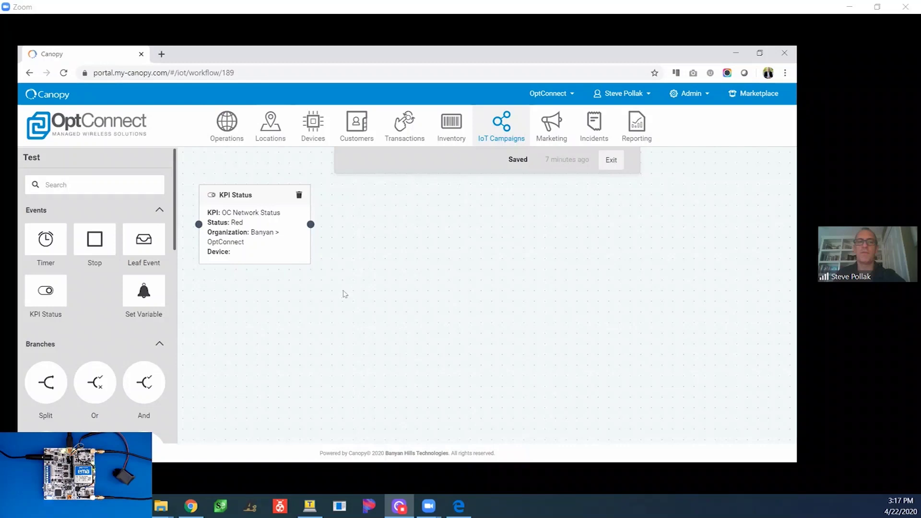
scroll(129, 321, down, 4)
scroll(86, 321, up, 3)
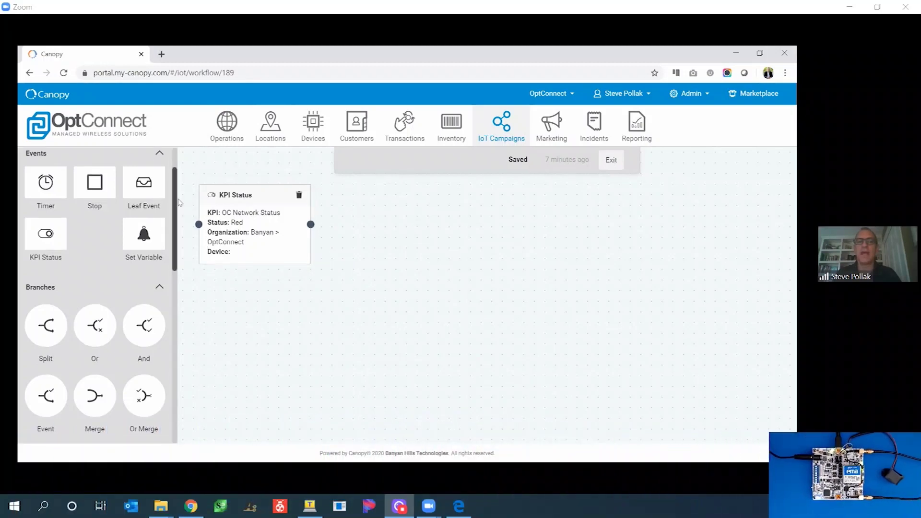
scroll(175, 240, down, 5)
scroll(178, 302, down, 2)
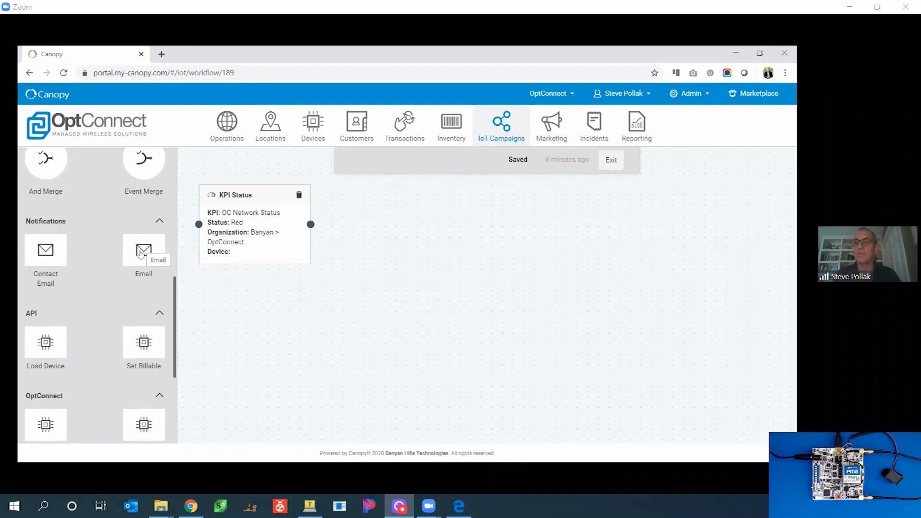
- Add an Email node to the workflow and enter the recipient's e-mail address
drag(140, 252, 442, 268)
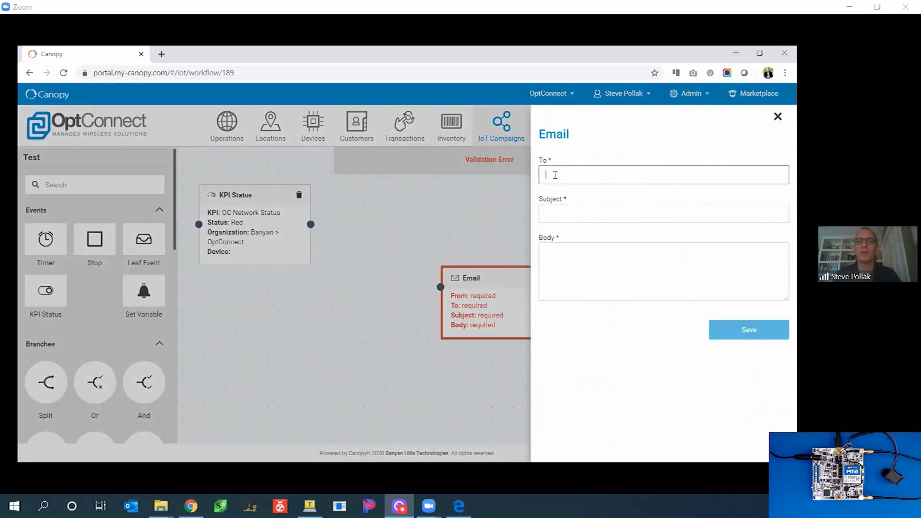
click(559, 175)
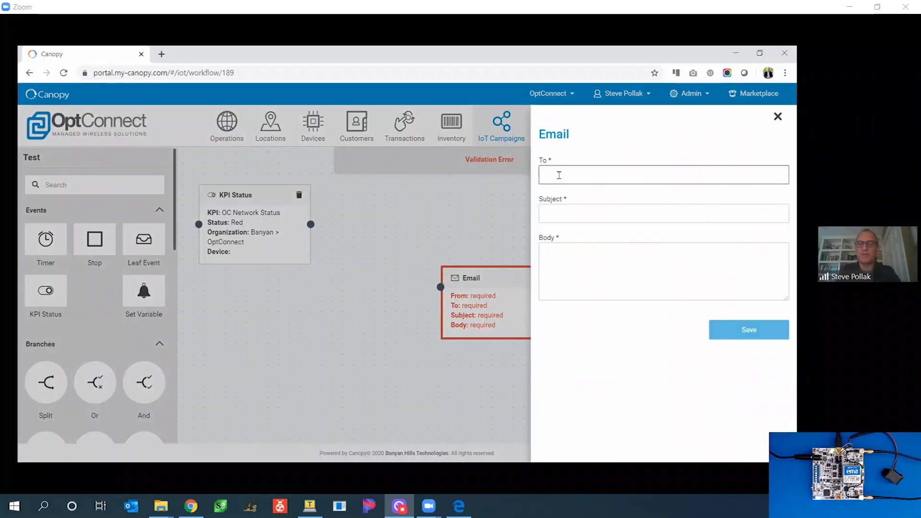
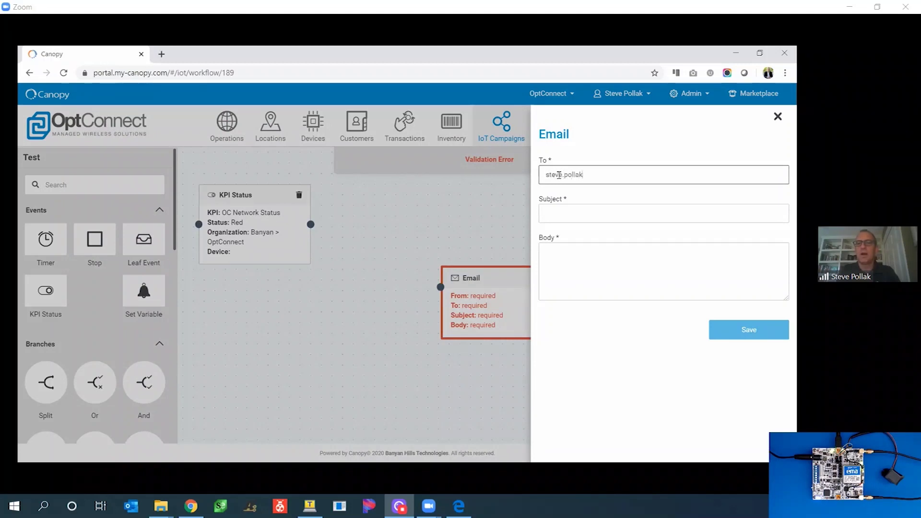
key(Tab)
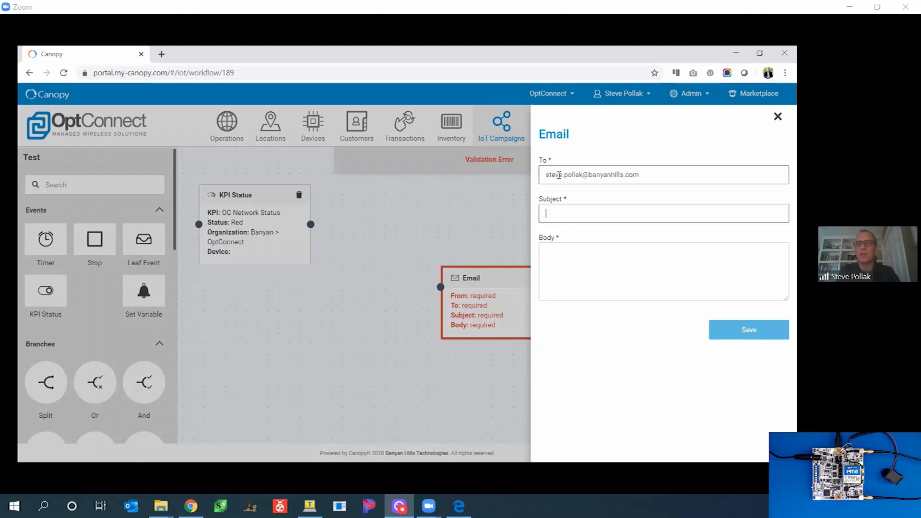
- Set the subject to 'Status is red' and write a body about the OptConnect KPI status
text(Status is read)
key(Tab)
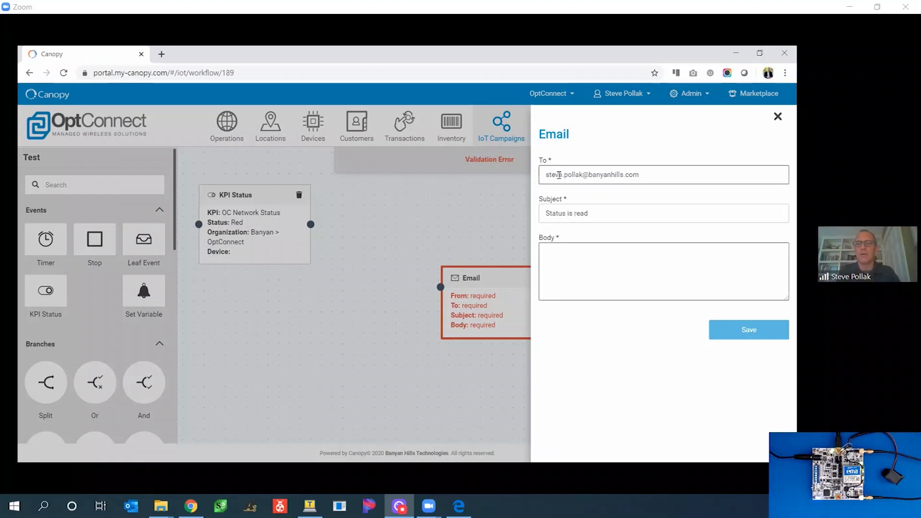
key(shift+Tab)
key(BackSpace)
key(BackSpace)
text(d)
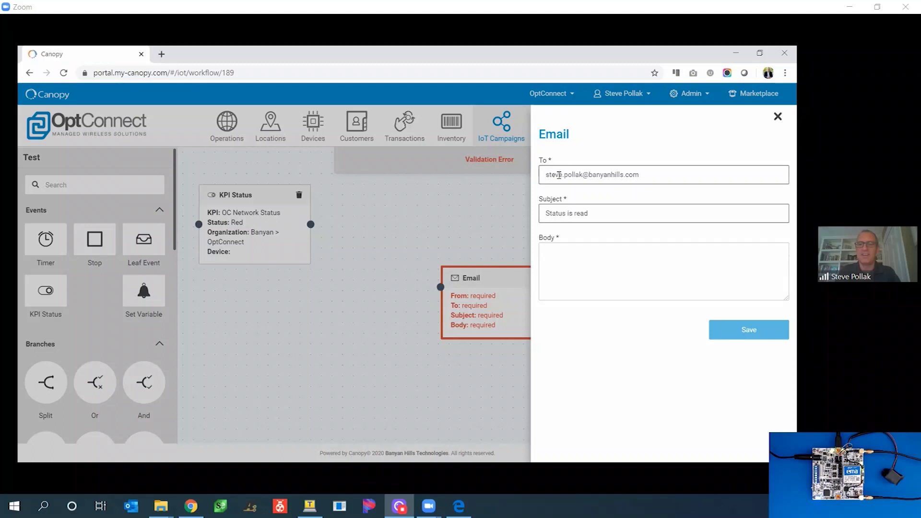
key(Tab)
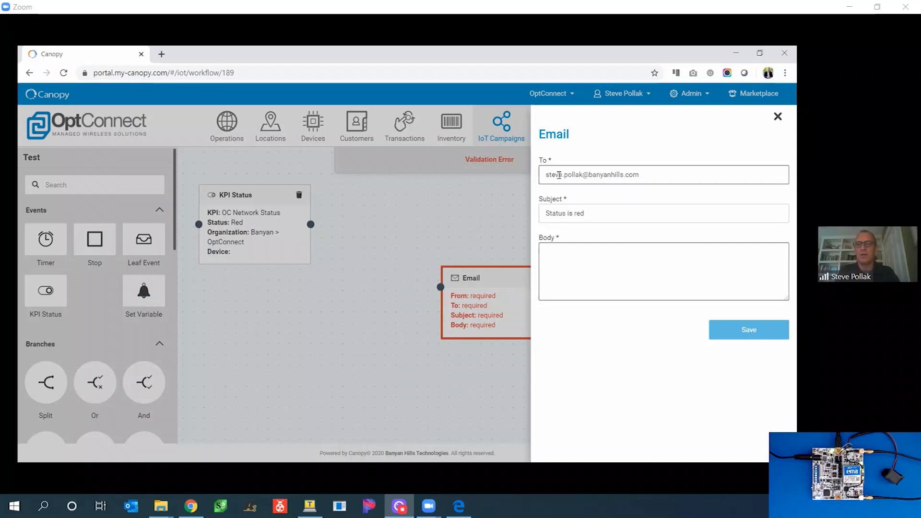
text(KPI staut)
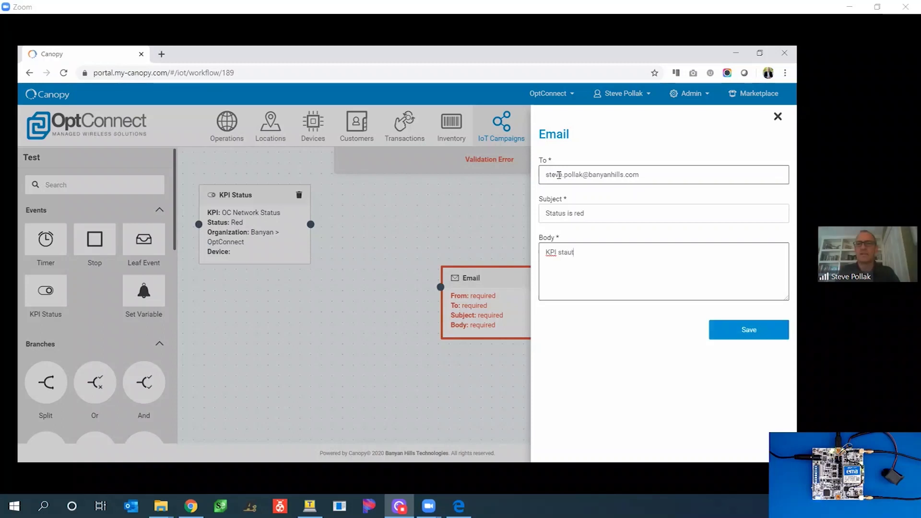
key(BackSpace)
key(BackSpace)
text(tus is read in )
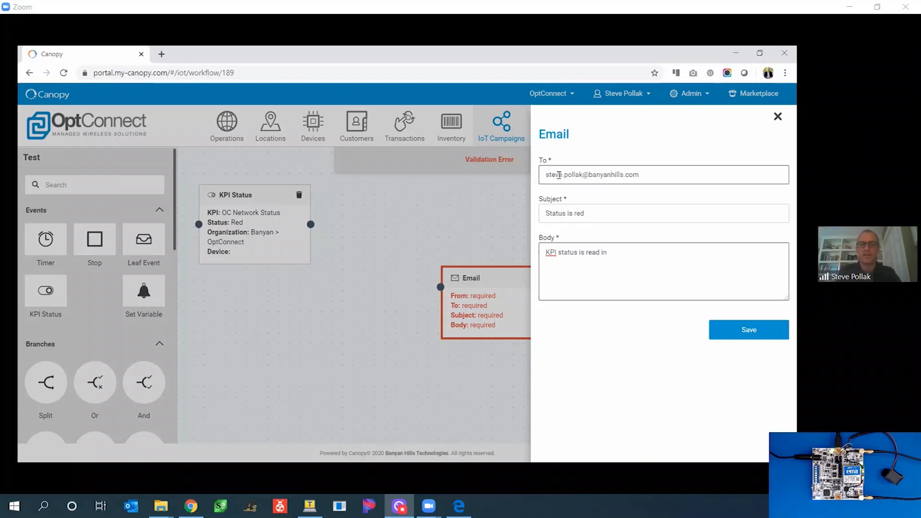
text(tConnc)
key(BackSpace)
text(ect.)
- Reopen the Email node and re-enter the recipient's e-mail address
click(389, 252)
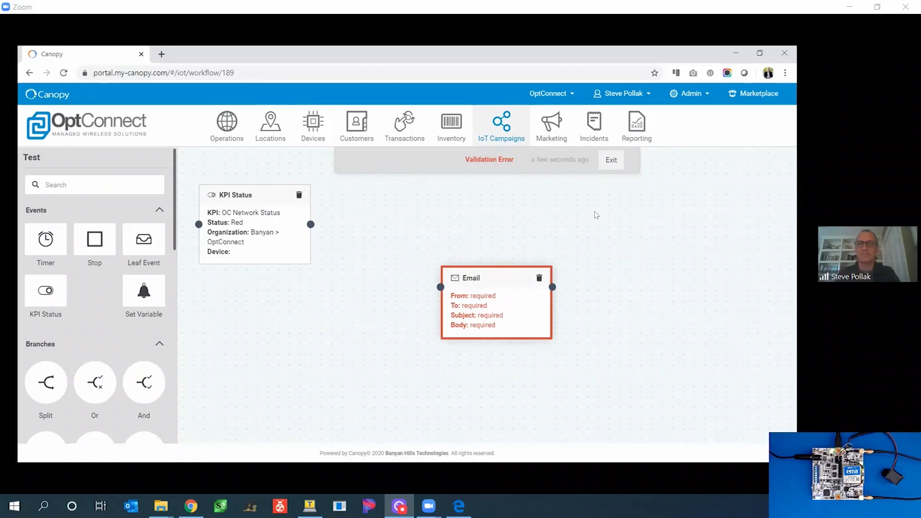
click(558, 176)
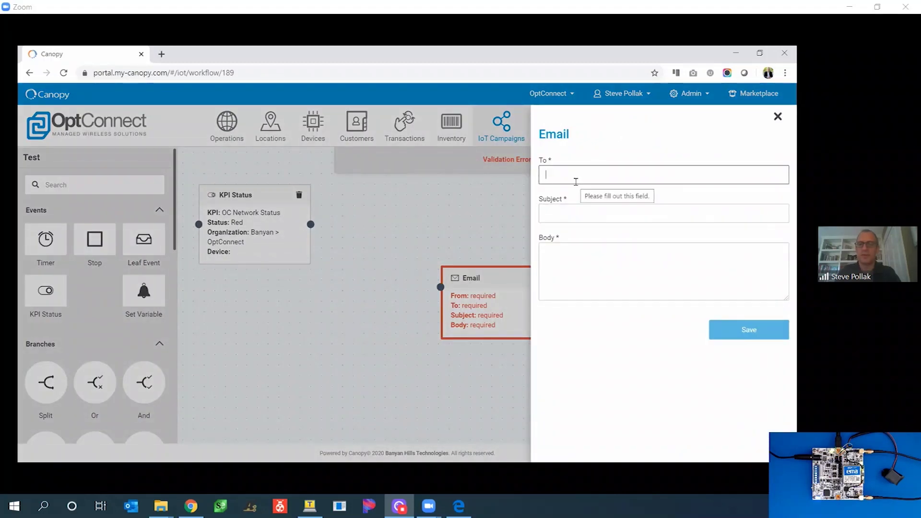
- Set subject 'Status is red' and body 'Status is red.', save, and place the node beside KPI Status
key(Tab)
text(Status is re)
key(Tab)
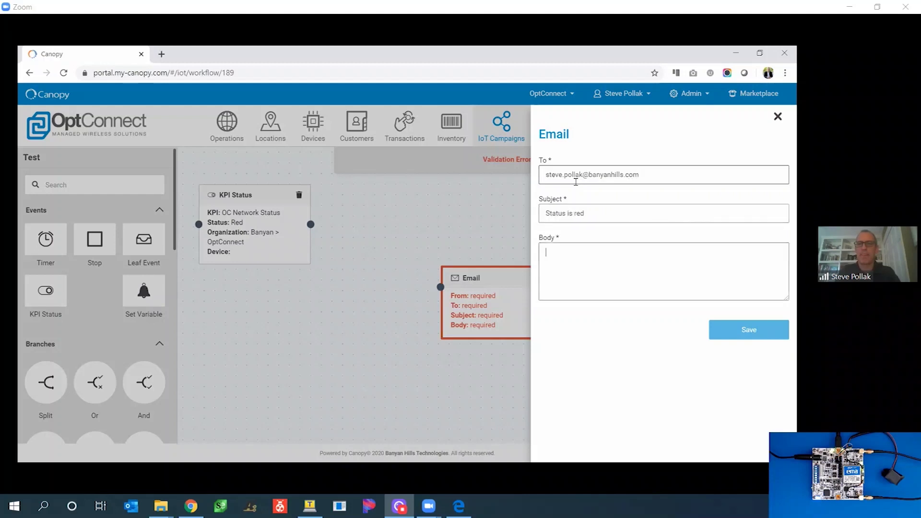
text(Status is )
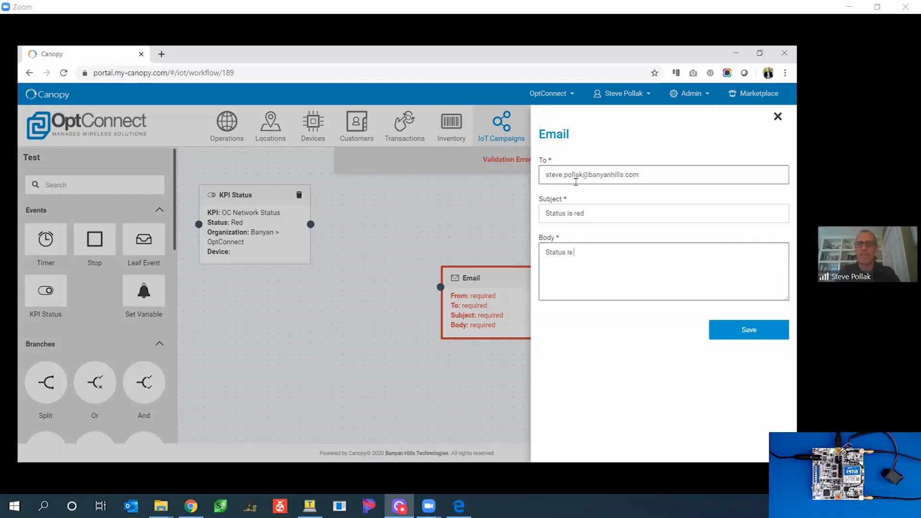
text(red.)
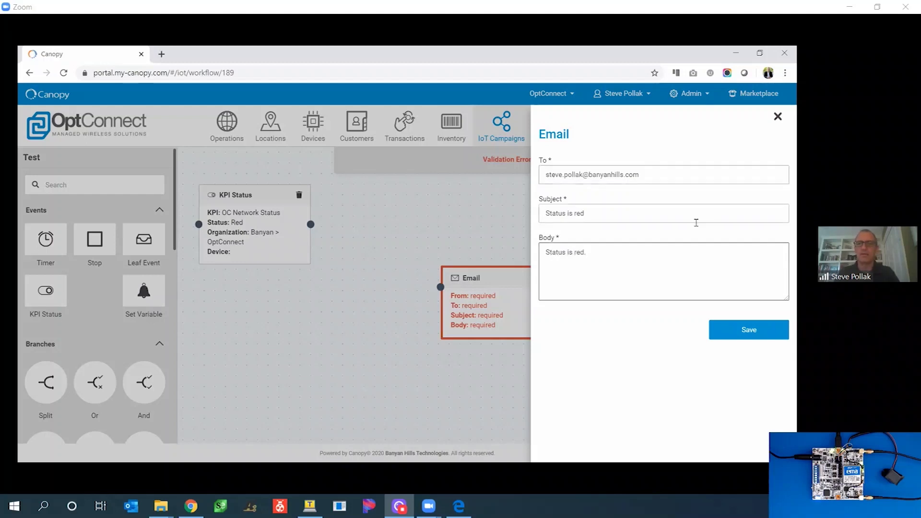
click(747, 338)
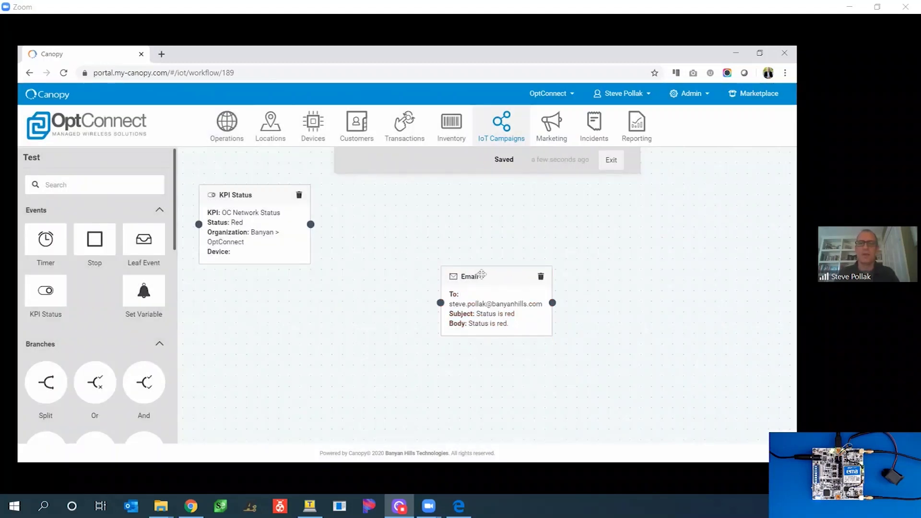
drag(489, 274, 488, 221)
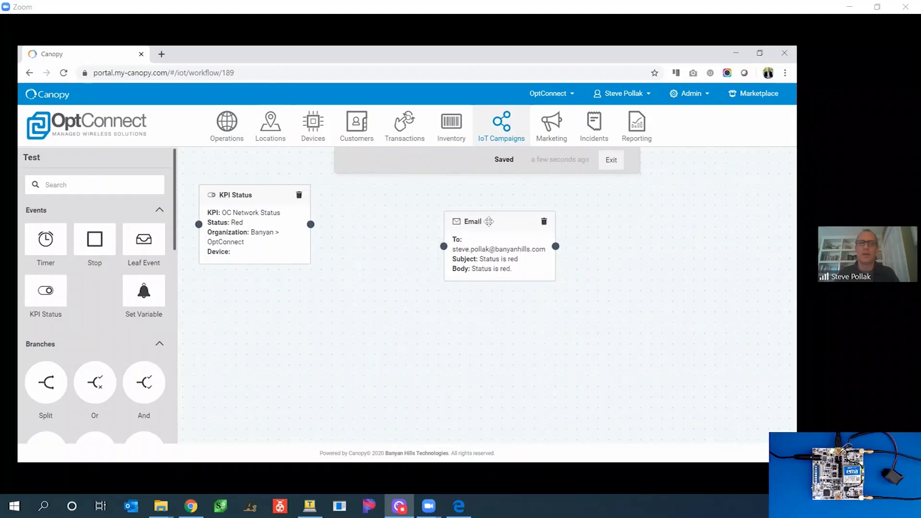
- Connect the KPI Status node to the Email node
drag(311, 224, 415, 252)
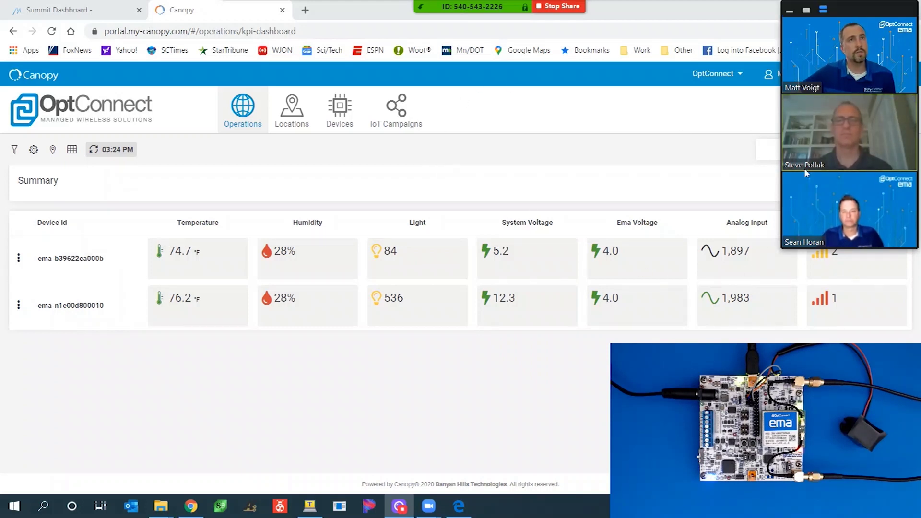
drag(840, 16, 858, 21)
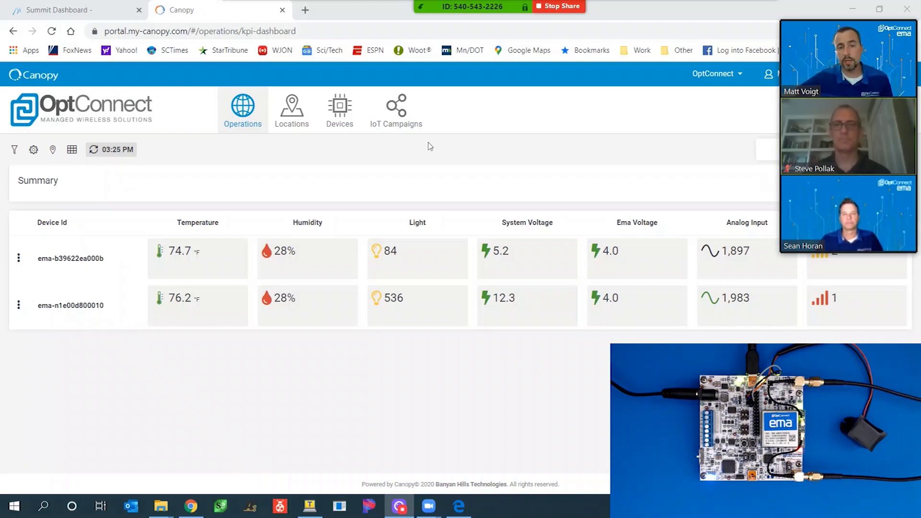
- Show the IoT Campaigns list with its four campaigns and their Active/Suspend statuses
click(410, 126)
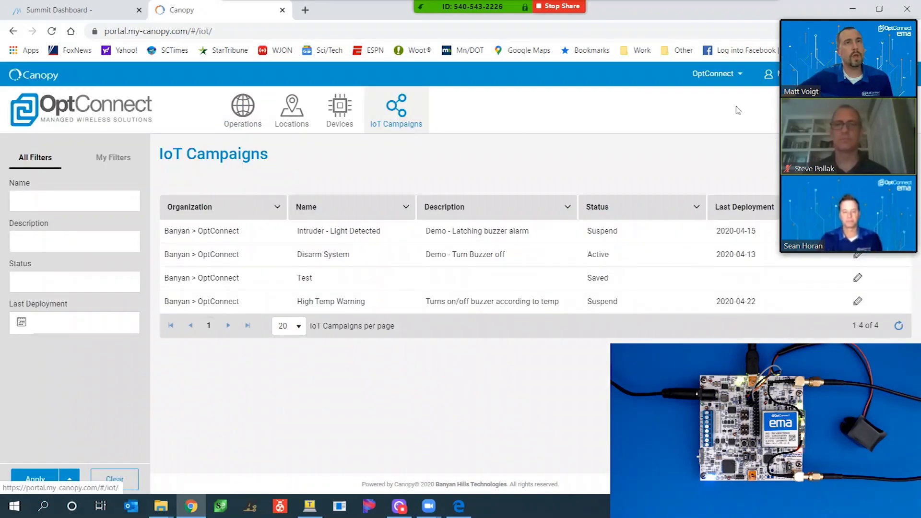
mouse_move(822, 22)
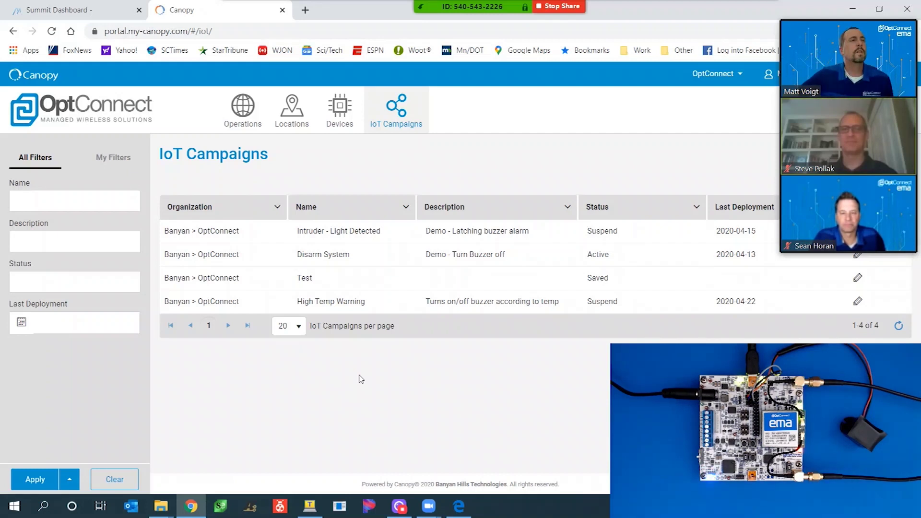
- Activate the Intruder - Light Detected campaign from its workflow and return to the campaign list
click(354, 232)
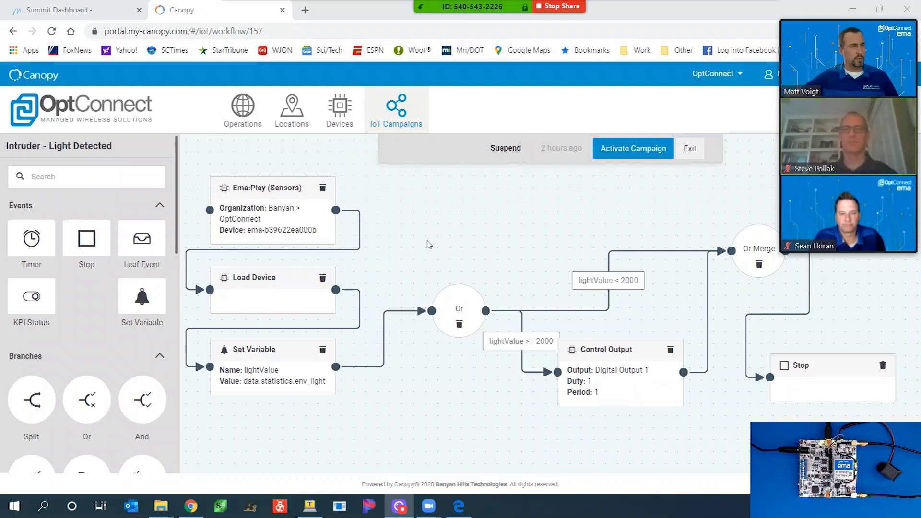
scroll(129, 371, down, 3)
scroll(128, 370, down, 10)
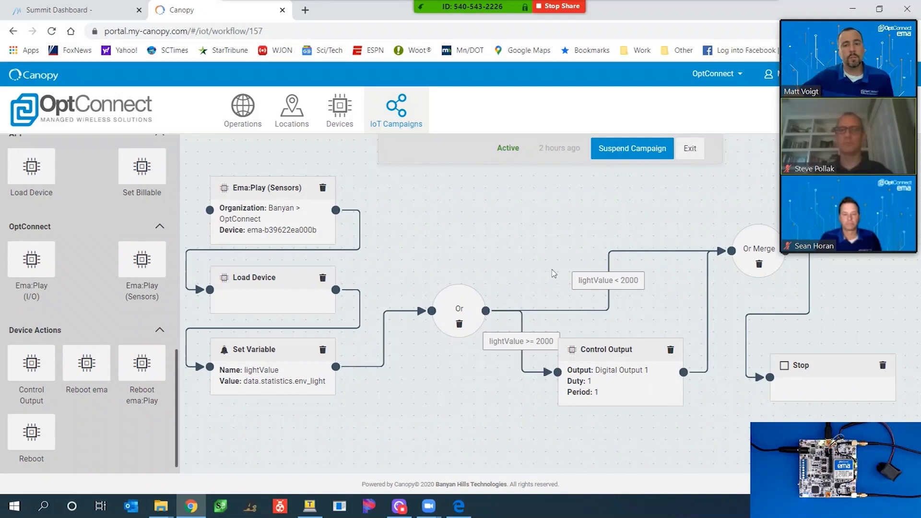
click(396, 127)
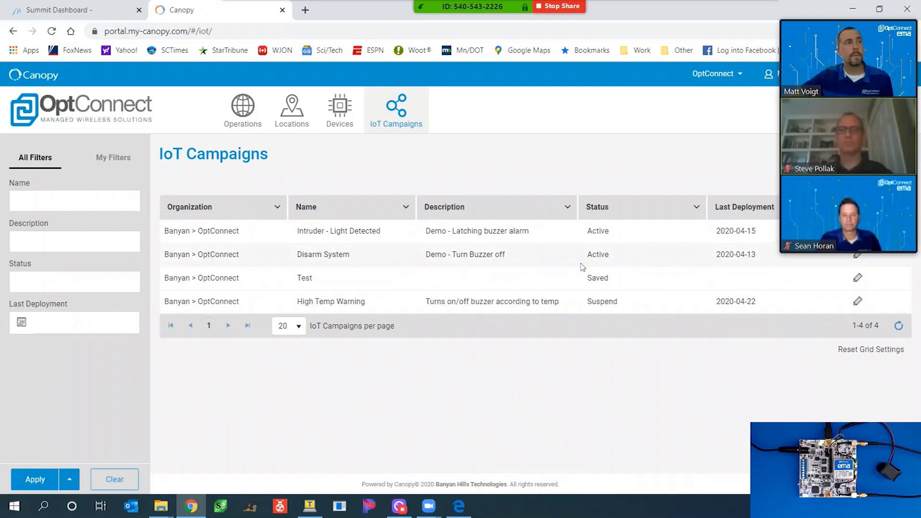
- Switch to the Operations KPI dashboard showing both ema devices' current readings
click(254, 123)
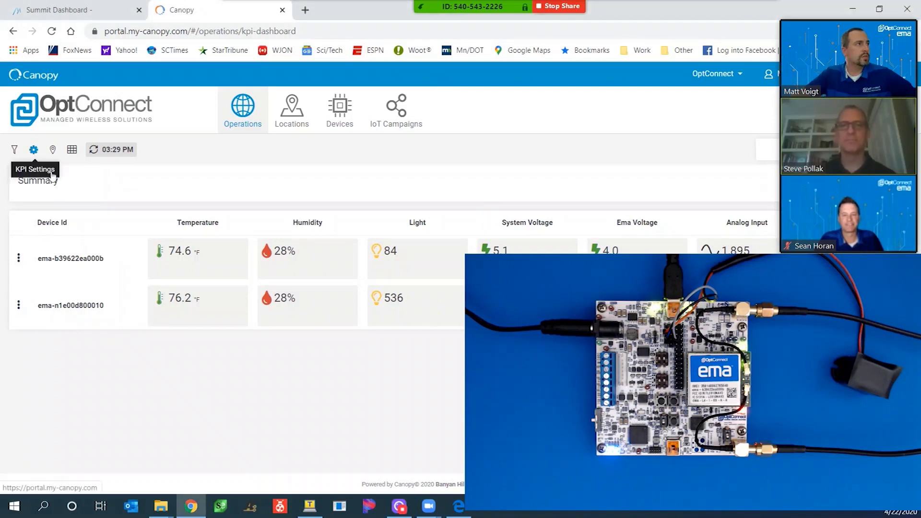
click(34, 150)
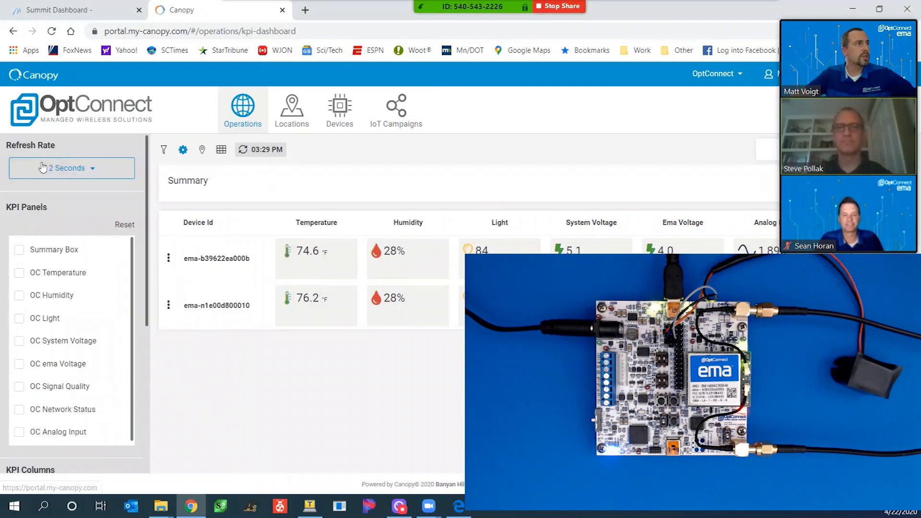
click(183, 150)
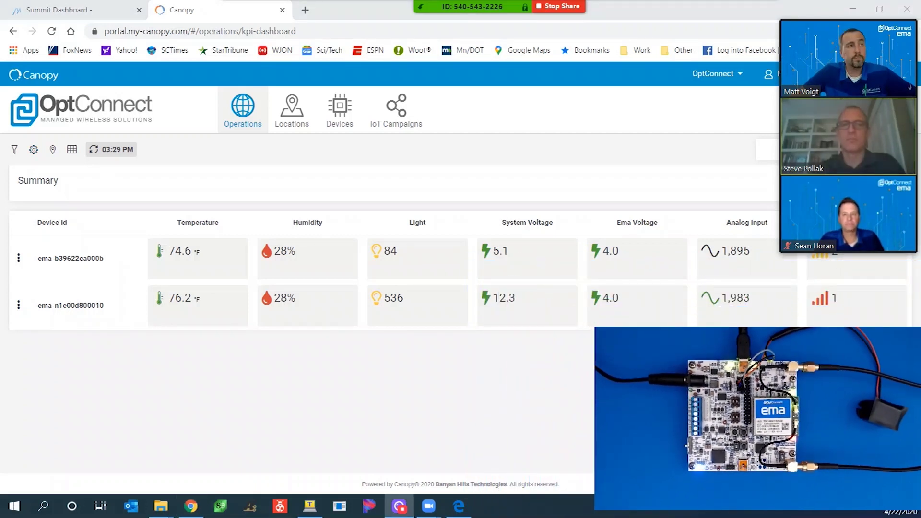
click(410, 119)
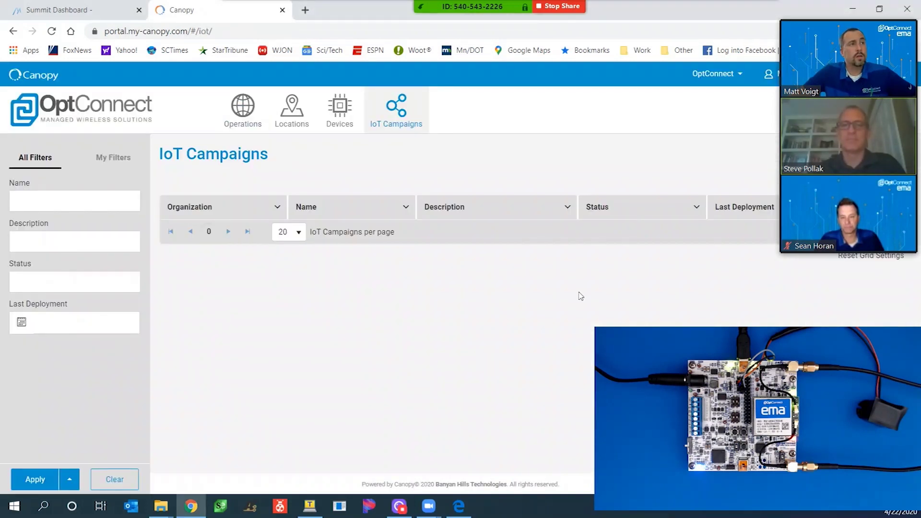
click(444, 230)
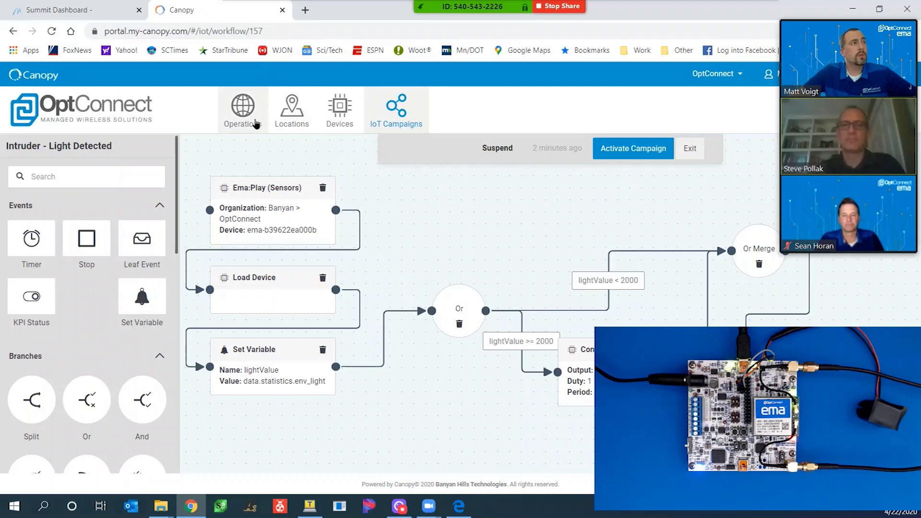
click(255, 121)
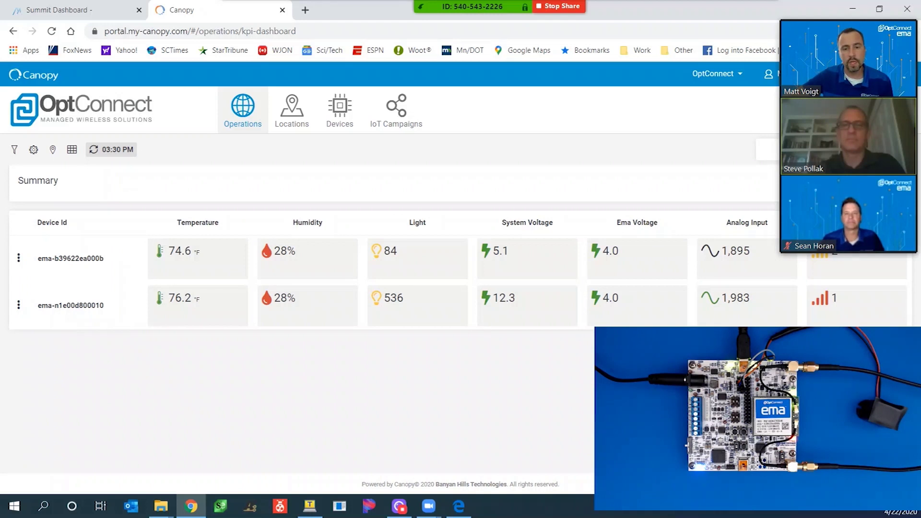
- Go back to the IoT Campaigns list, now showing Intruder - Light Detected as Suspend
drag(595, 327, 644, 355)
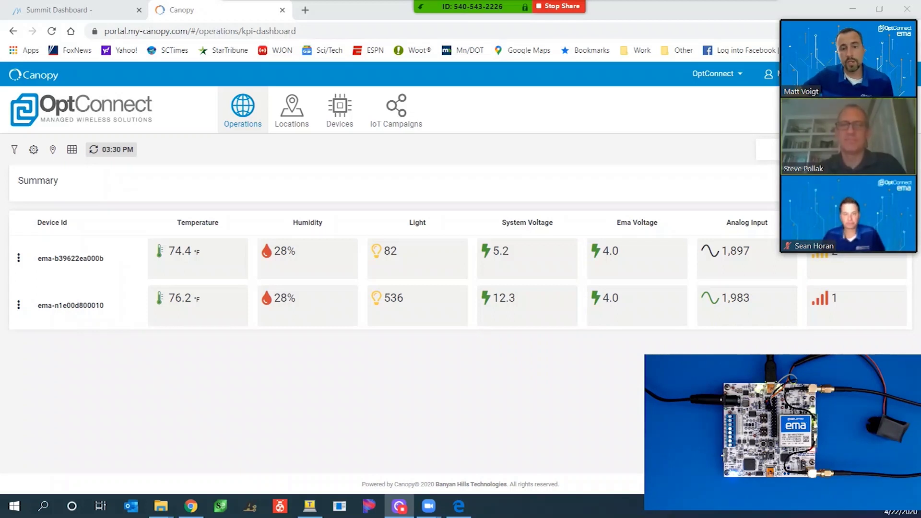
click(405, 124)
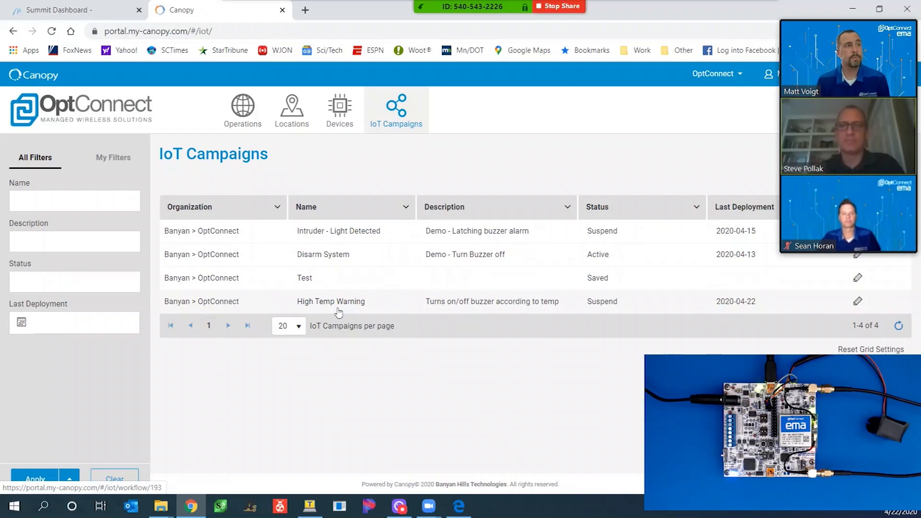
- Activate the High Temp Warning campaign, exit its workflow, and return to the Operations KPI dashboard
click(338, 312)
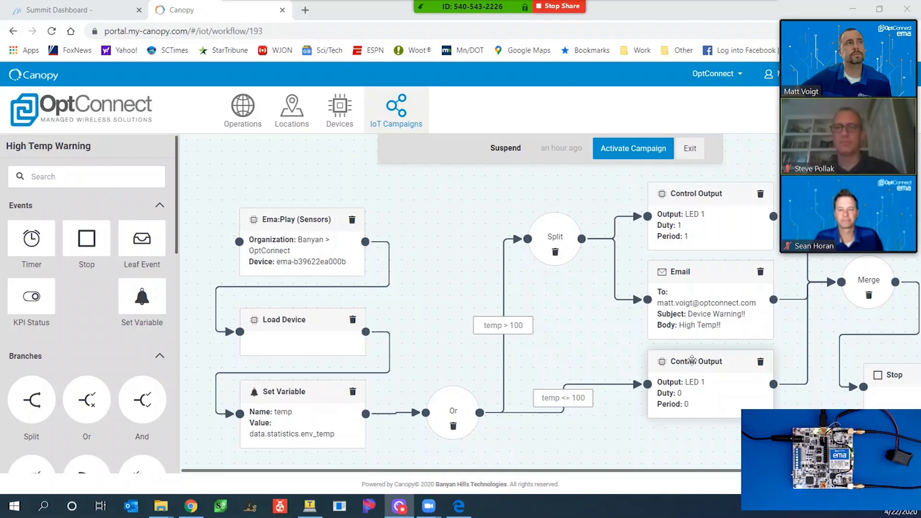
click(619, 149)
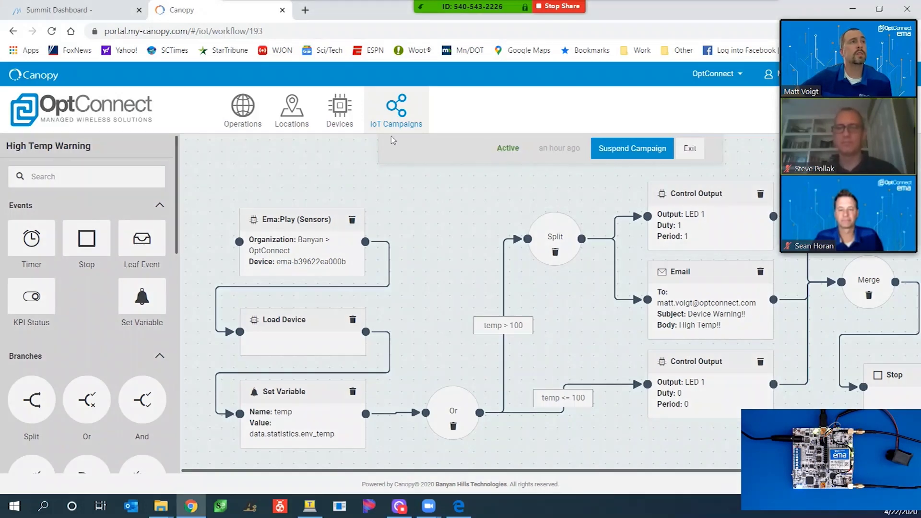
click(393, 125)
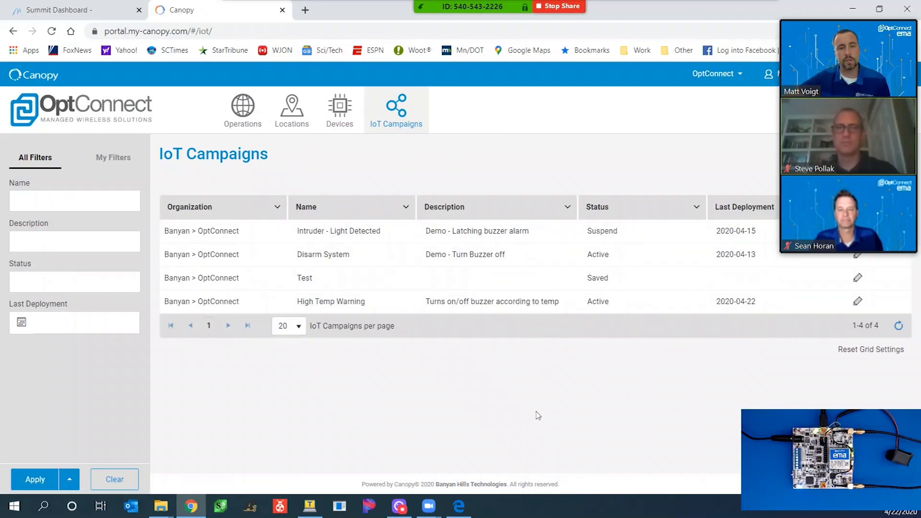
click(245, 115)
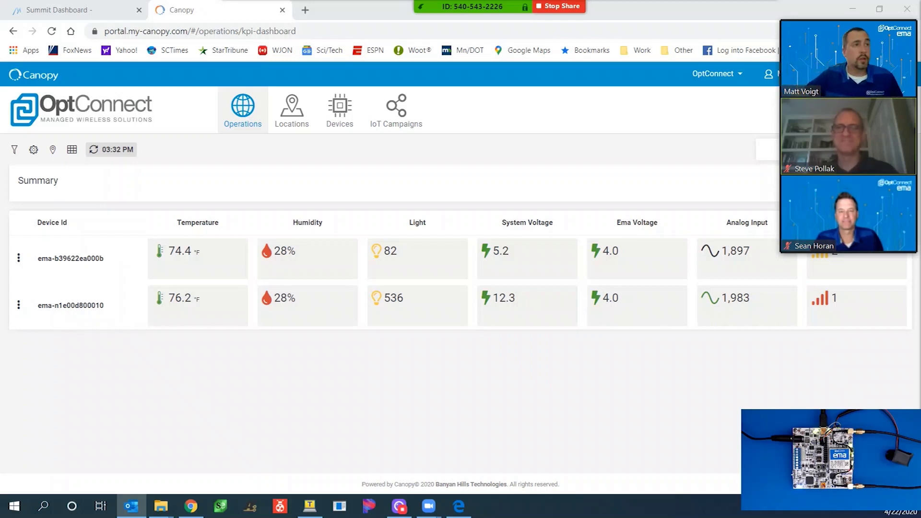
mouse_move(183, 258)
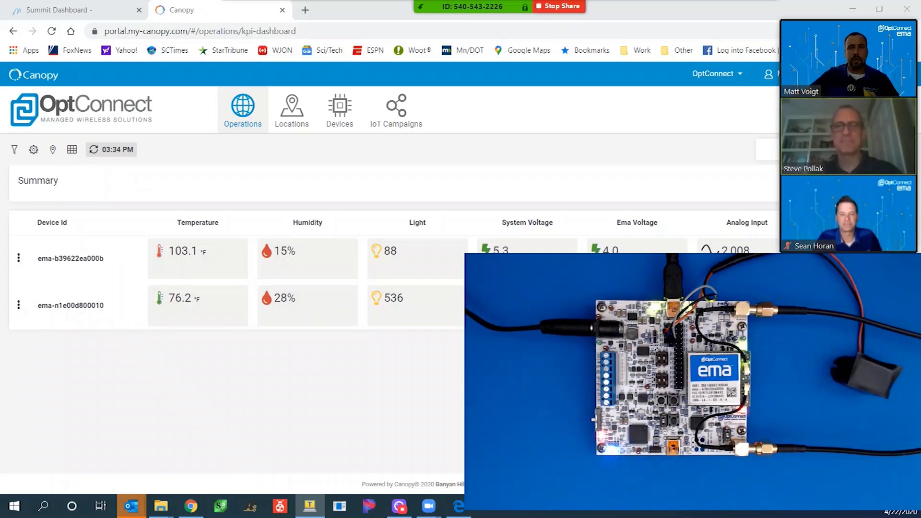
mouse_move(184, 265)
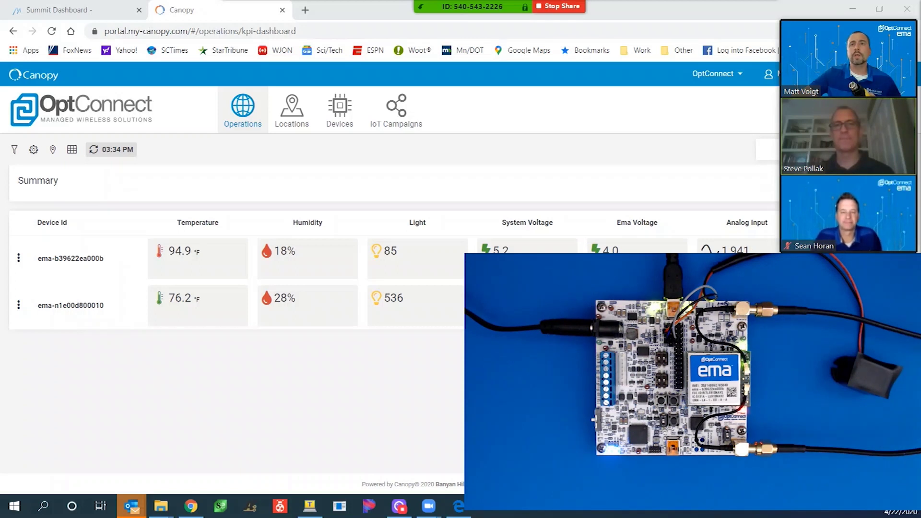
- Open the Device Warning!! email from the new-mail notification and highlight its High Temp!! text
click(811, 455)
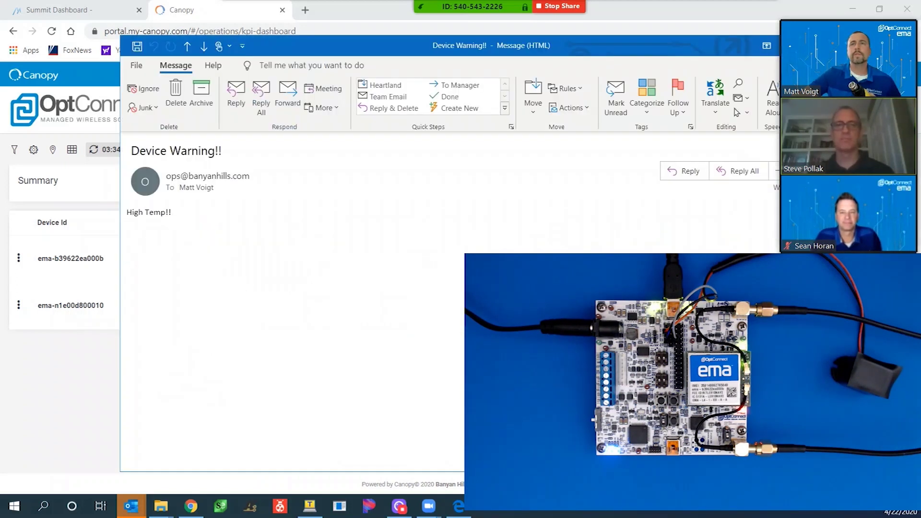
drag(575, 48, 495, 18)
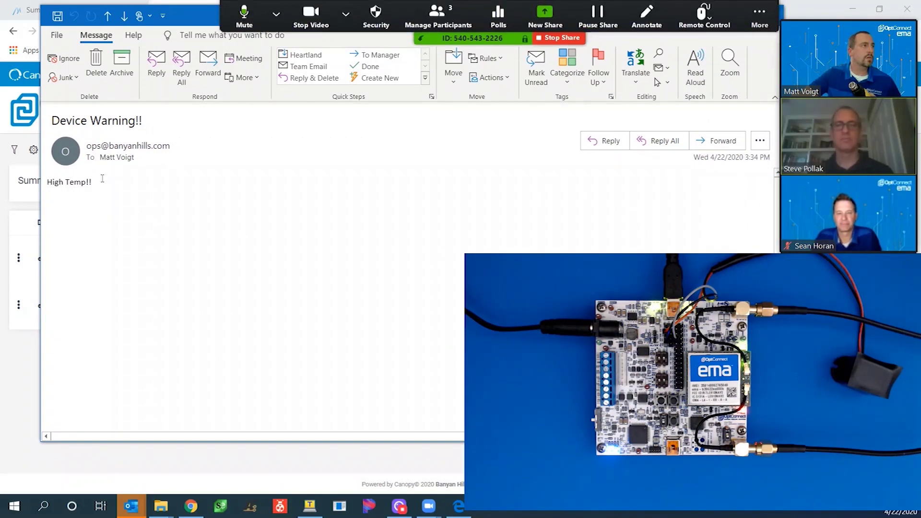
drag(102, 180, 47, 182)
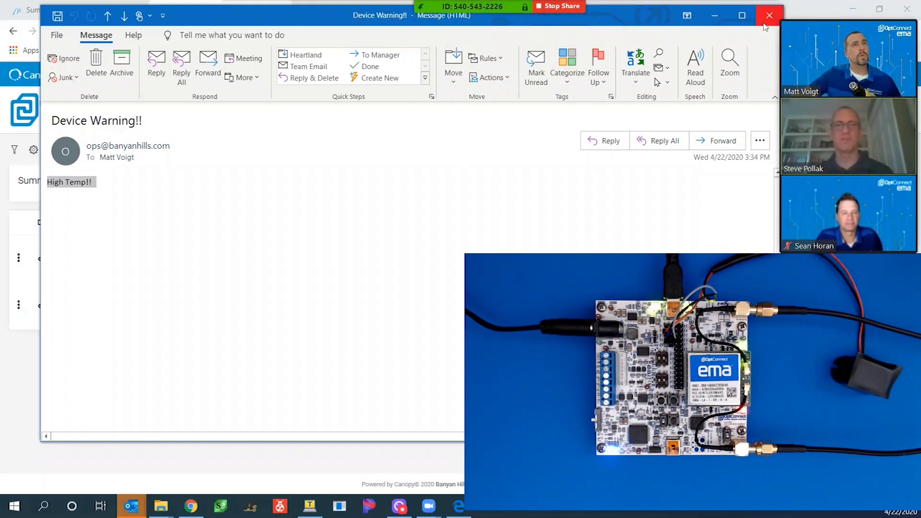
- Close the Device Warning!! message and go to Canopy's IoT Campaigns page
click(765, 23)
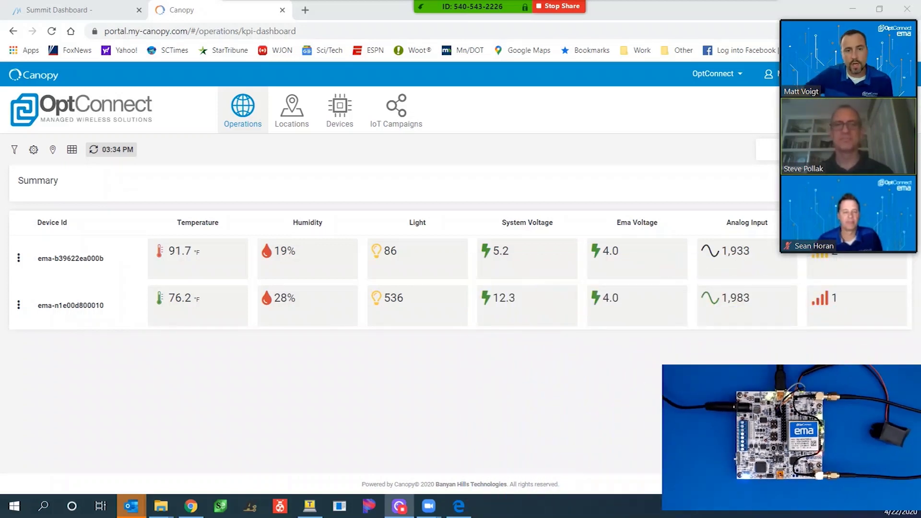
click(390, 110)
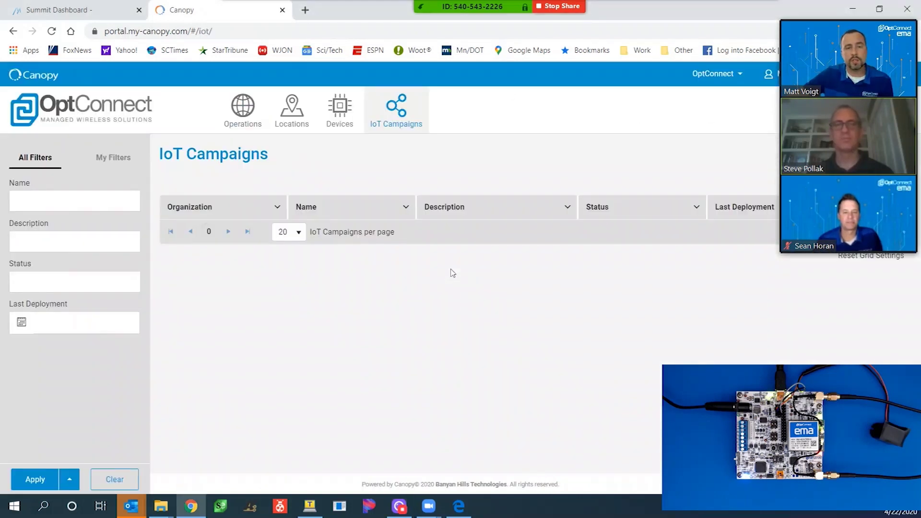